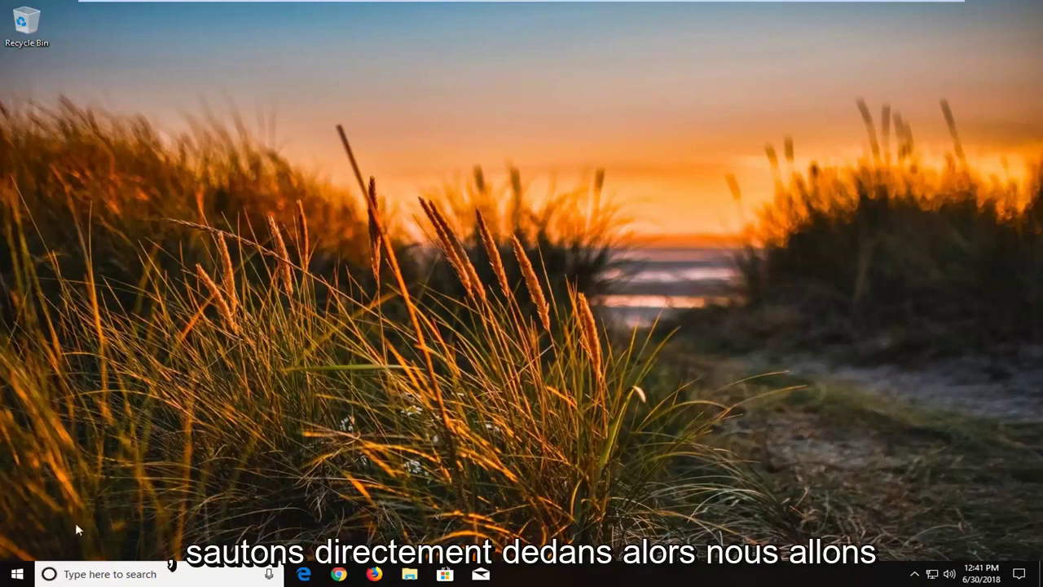
Step: Search Windows for "control panel" and open the Control Panel desktop app
{"action": "left_click", "coordinate": [18, 577]}
{"action": "type", "text": "co"}
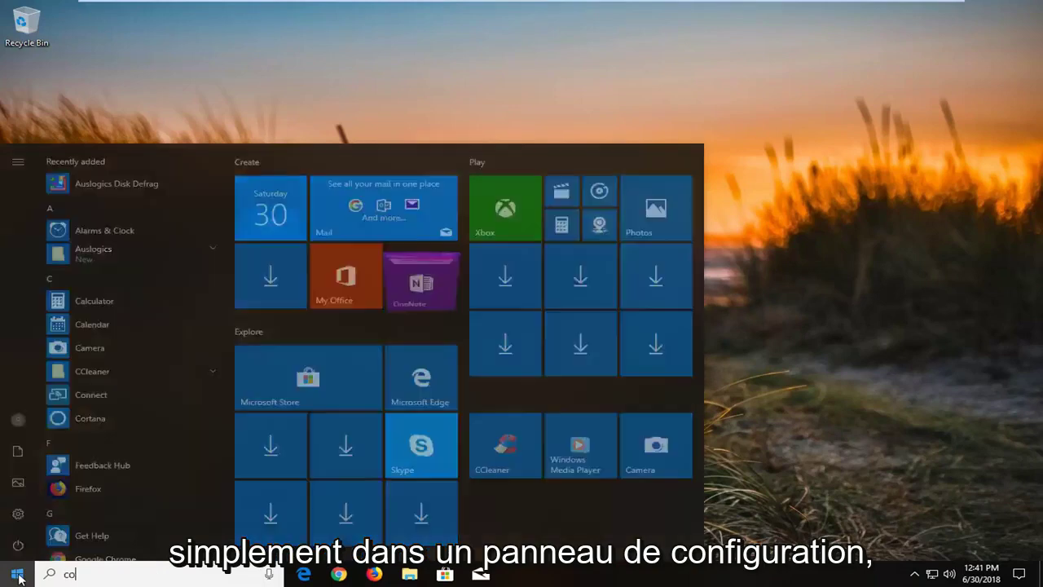
{"action": "type", "text": "ntrol panel"}
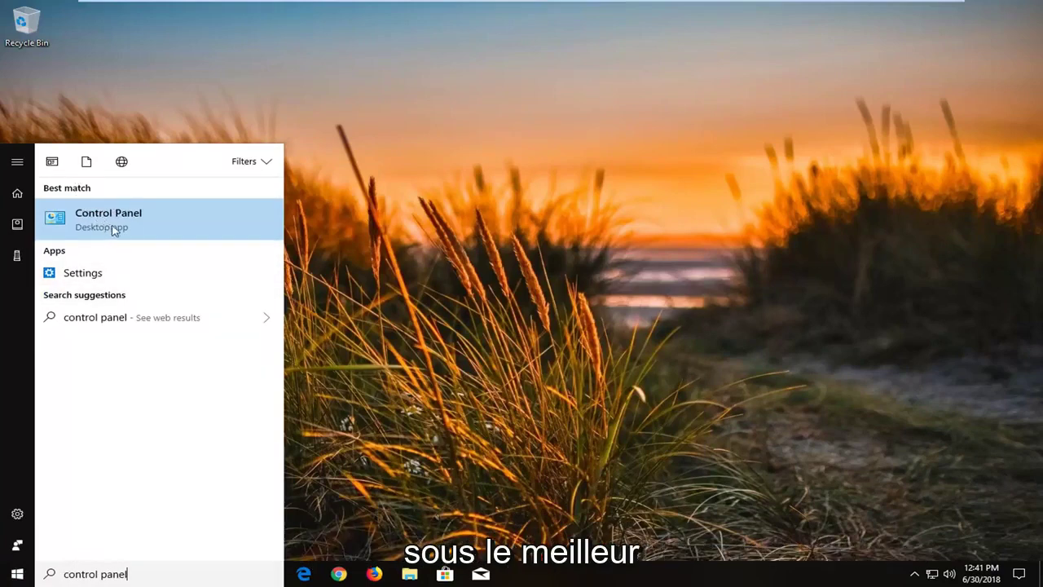
{"action": "left_click", "coordinate": [181, 224]}
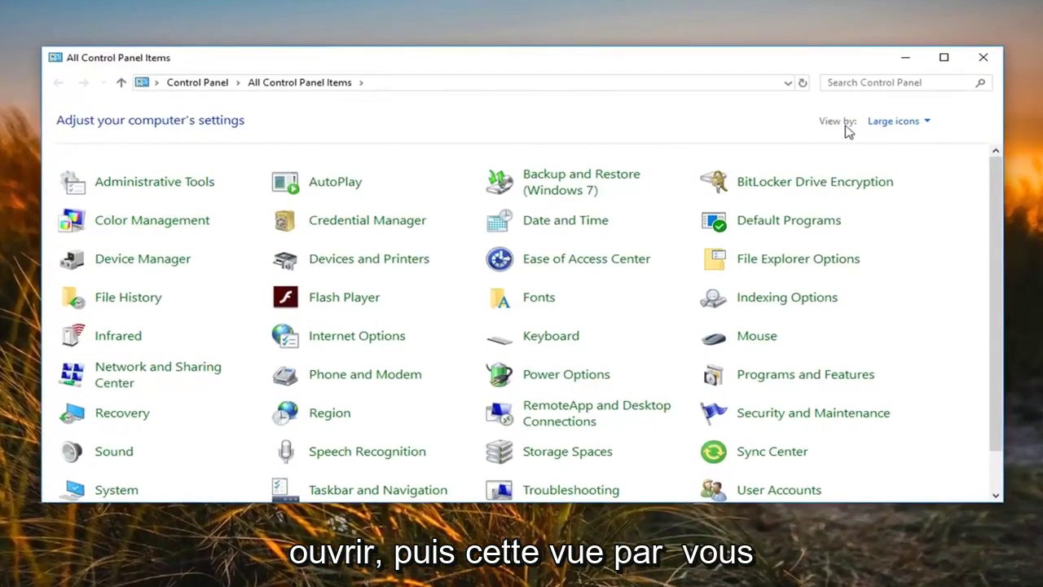
Step: Switch the Control Panel view to Category and back to Large icons
{"action": "left_click", "coordinate": [911, 122]}
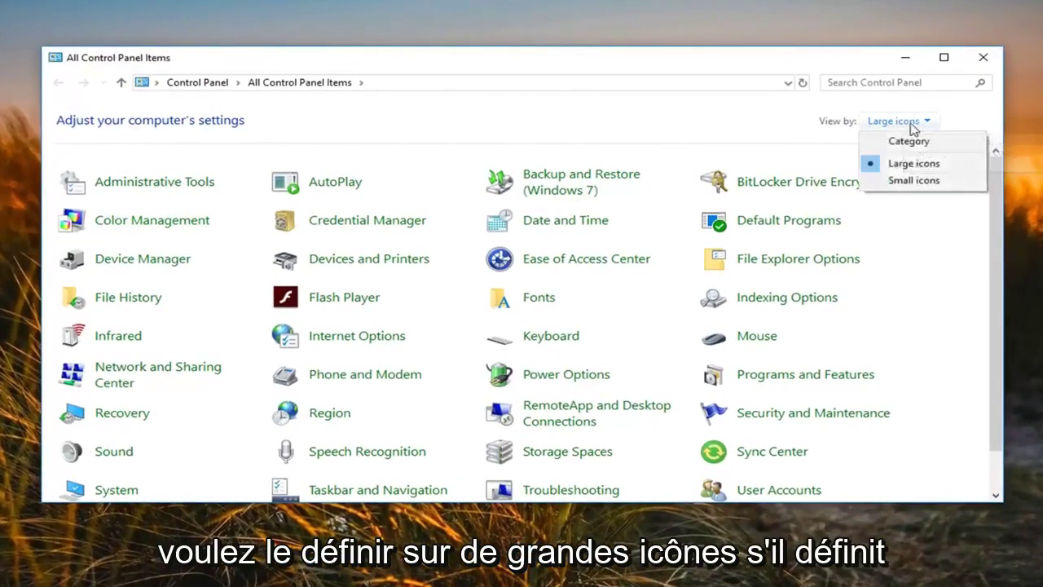
{"action": "left_click", "coordinate": [901, 167]}
{"action": "left_click", "coordinate": [899, 121]}
{"action": "left_click", "coordinate": [905, 142]}
{"action": "left_click", "coordinate": [814, 122]}
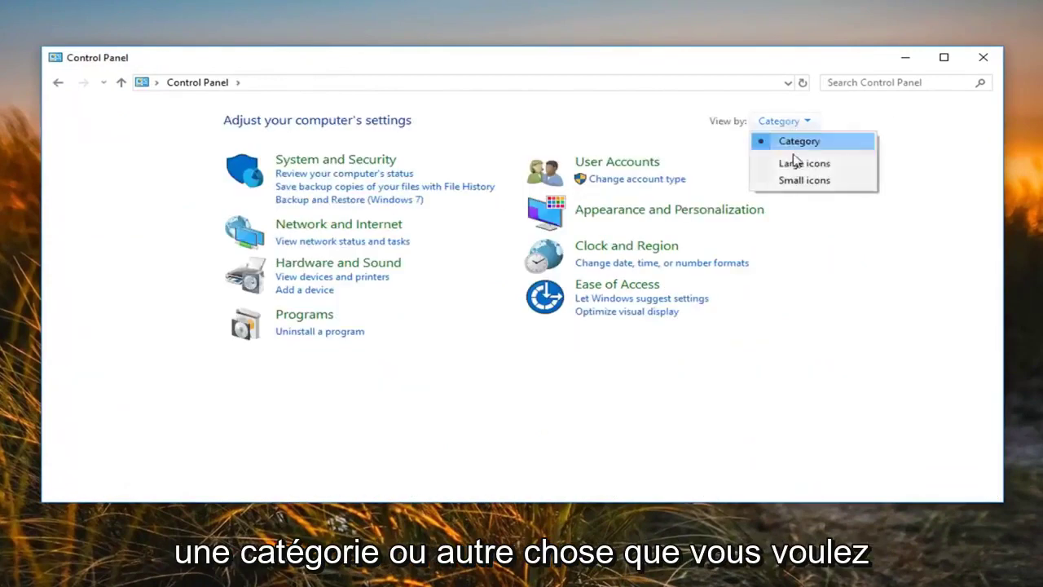
{"action": "left_click", "coordinate": [794, 163]}
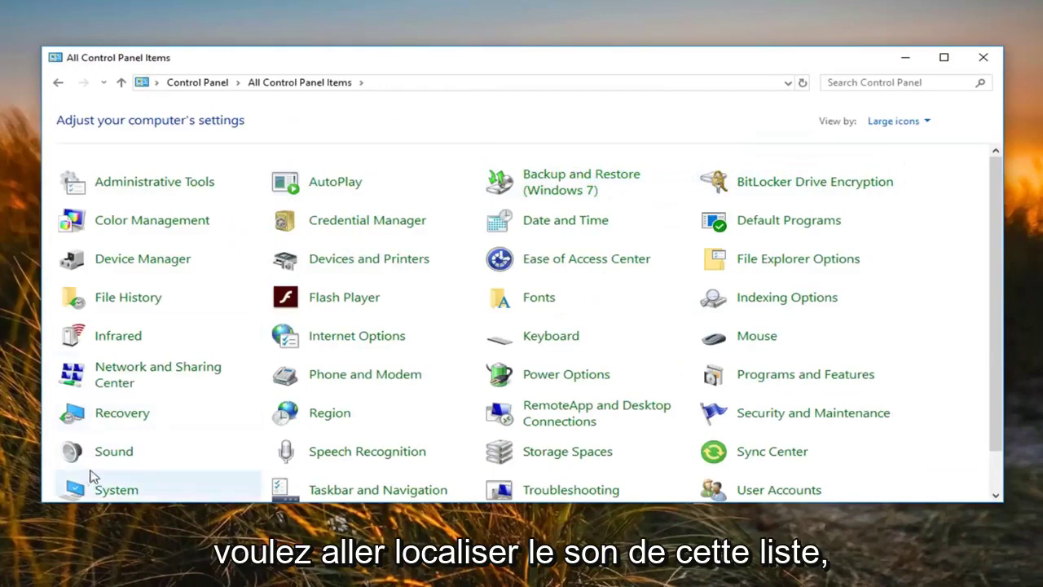
Step: Open the Sound settings and select the Microphone among the recording devices
{"action": "left_click", "coordinate": [119, 461]}
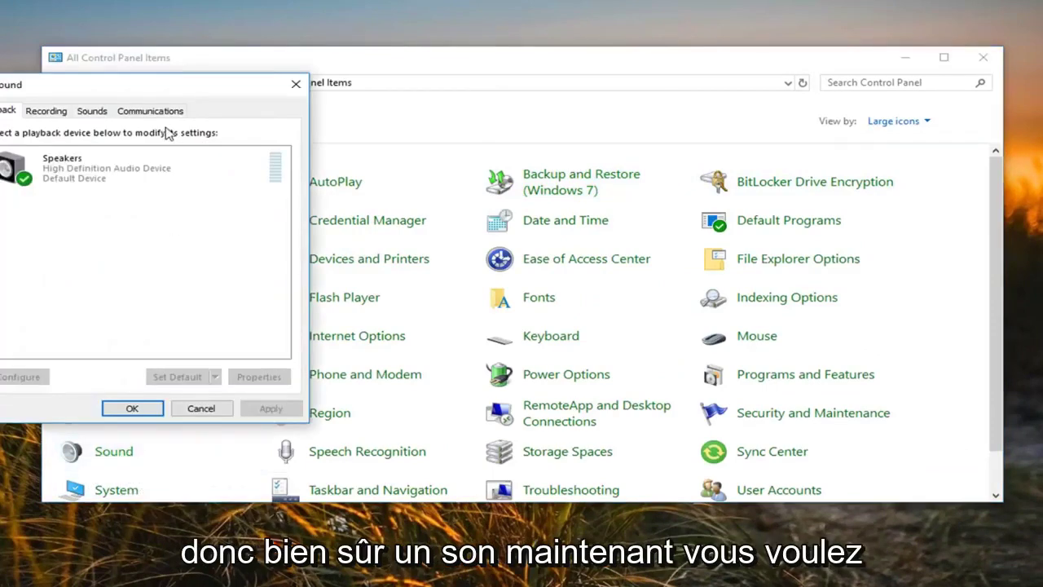
{"action": "left_click_drag", "start_coordinate": [126, 90], "coordinate": [467, 111]}
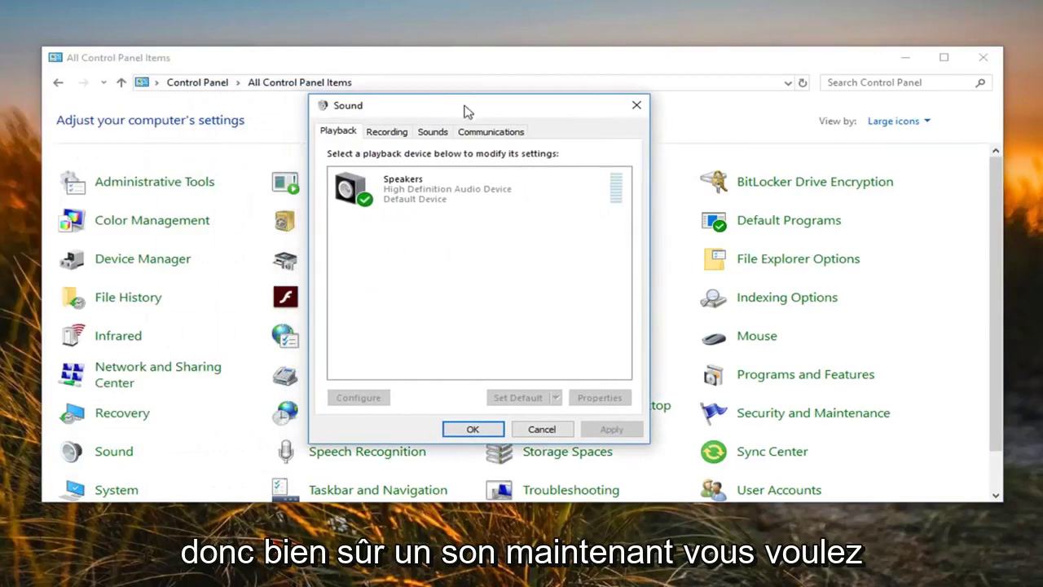
{"action": "left_click", "coordinate": [388, 134]}
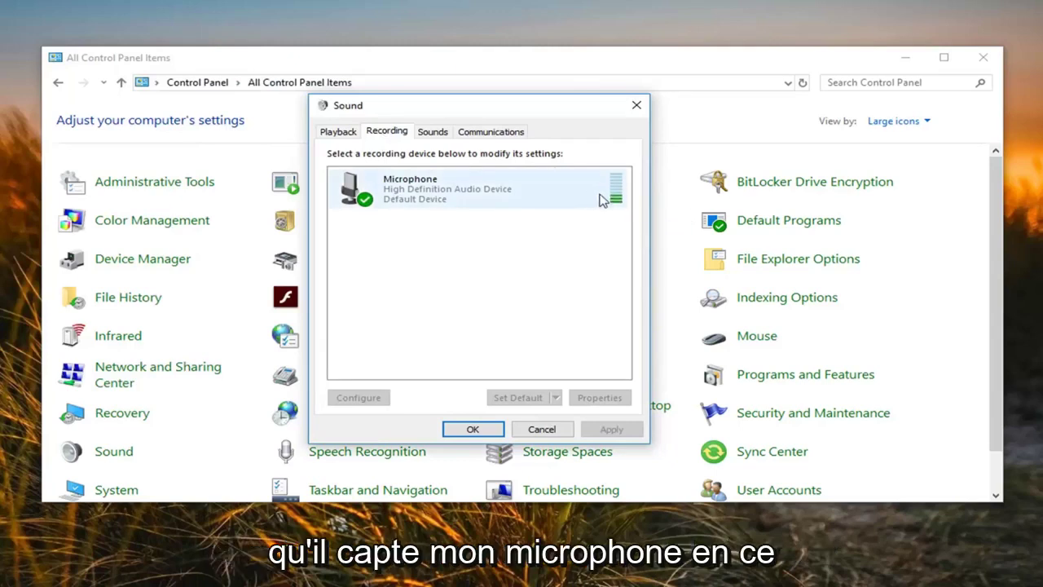
{"action": "left_click", "coordinate": [415, 204]}
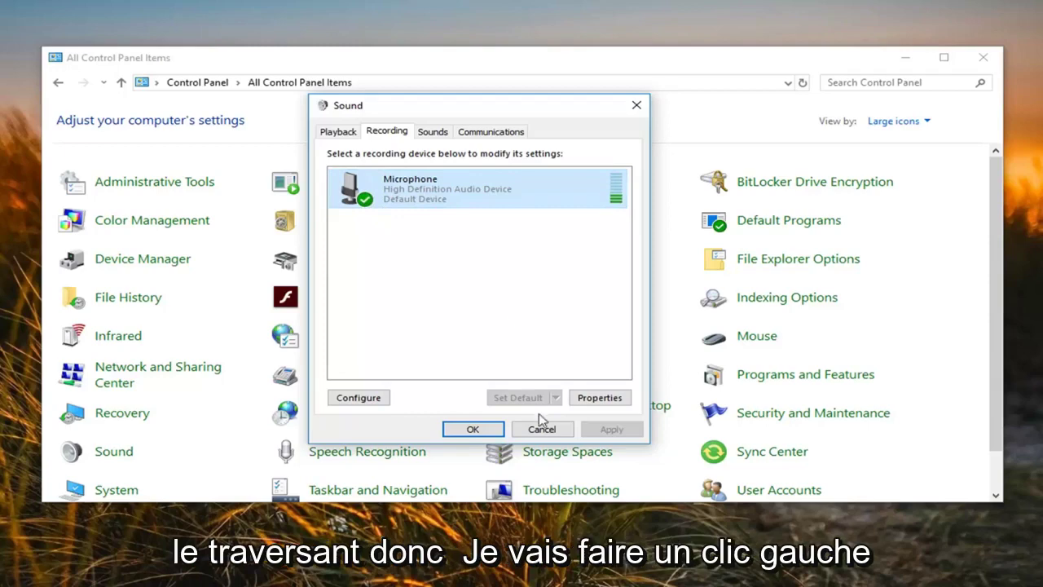
Step: Review the microphone's level and boost in its properties, accept the settings, and close the Sound dialog and Control Panel
{"action": "left_click", "coordinate": [597, 398]}
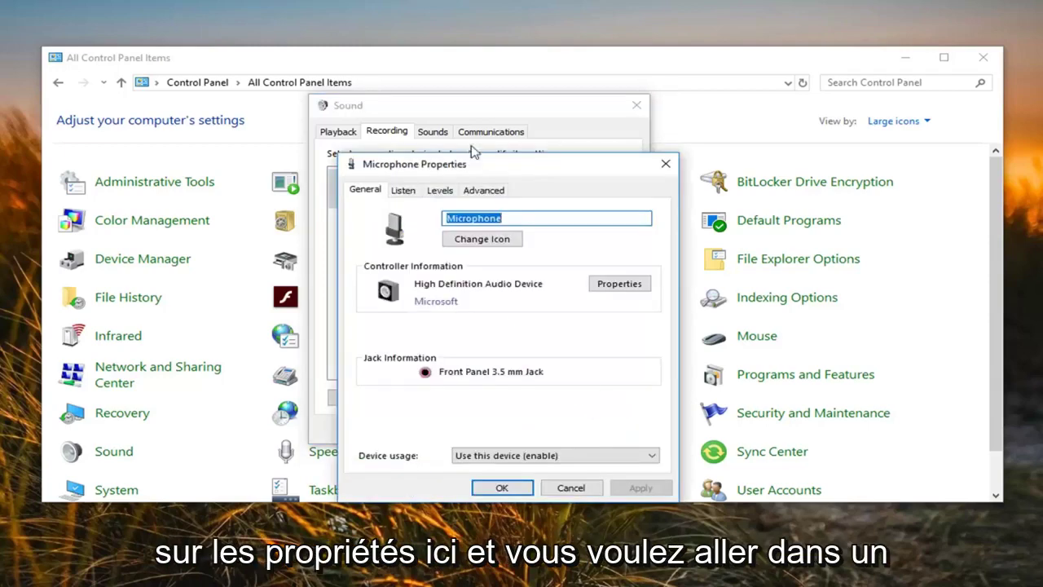
{"action": "left_click_drag", "start_coordinate": [468, 166], "coordinate": [424, 108]}
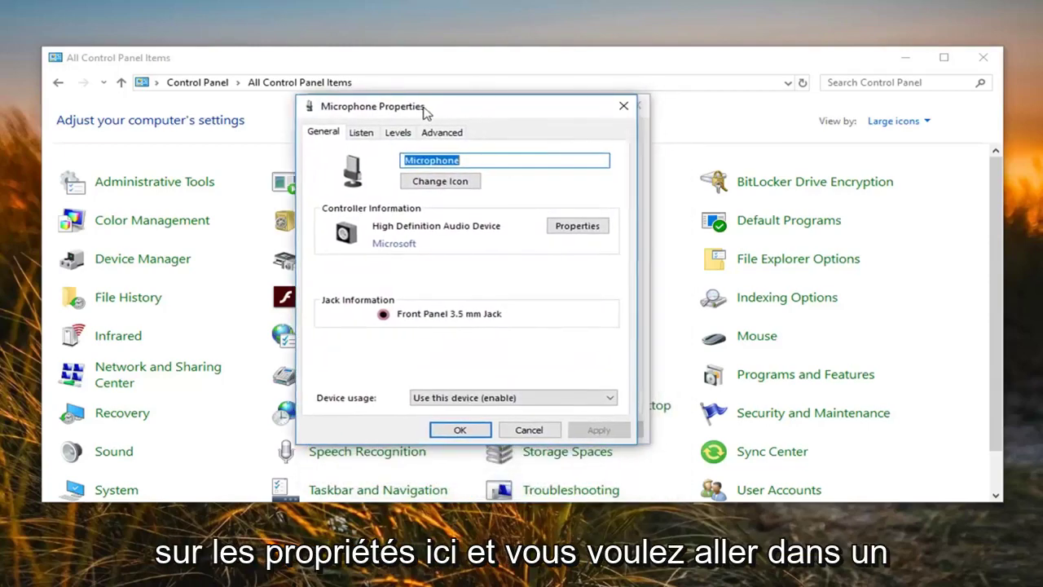
{"action": "left_click", "coordinate": [397, 133]}
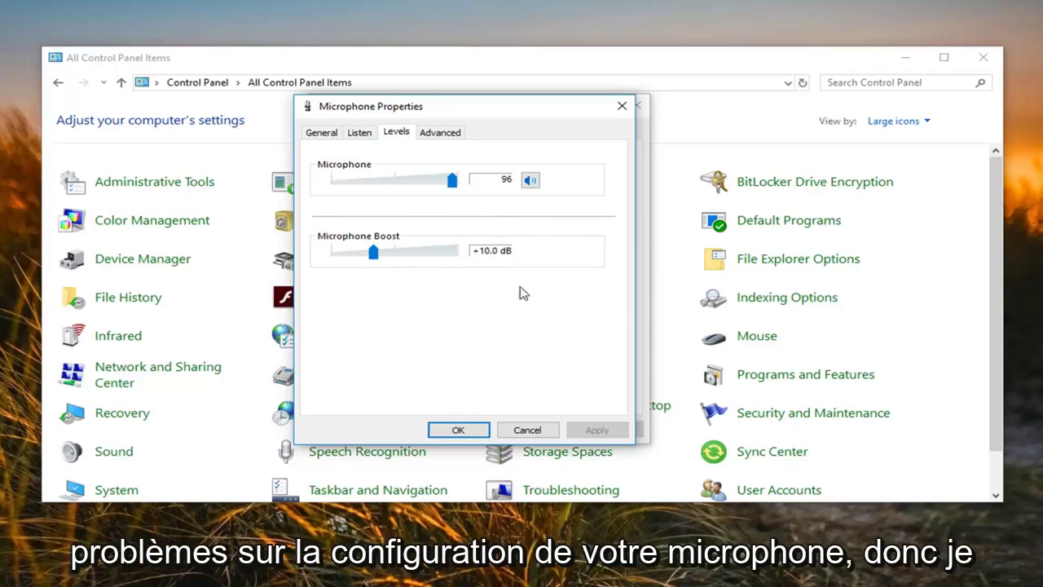
{"action": "left_click", "coordinate": [460, 430]}
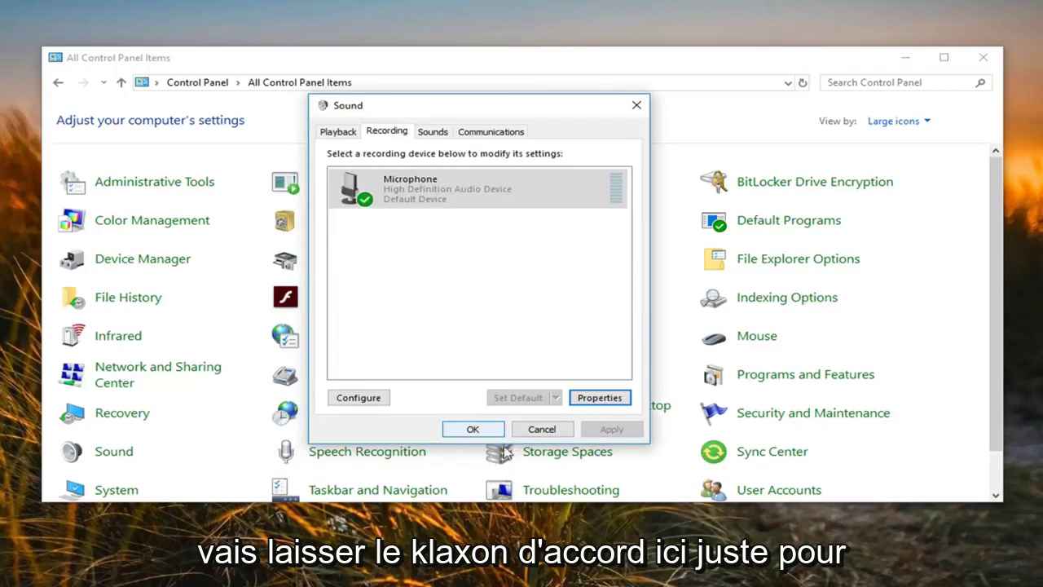
{"action": "left_click", "coordinate": [473, 429]}
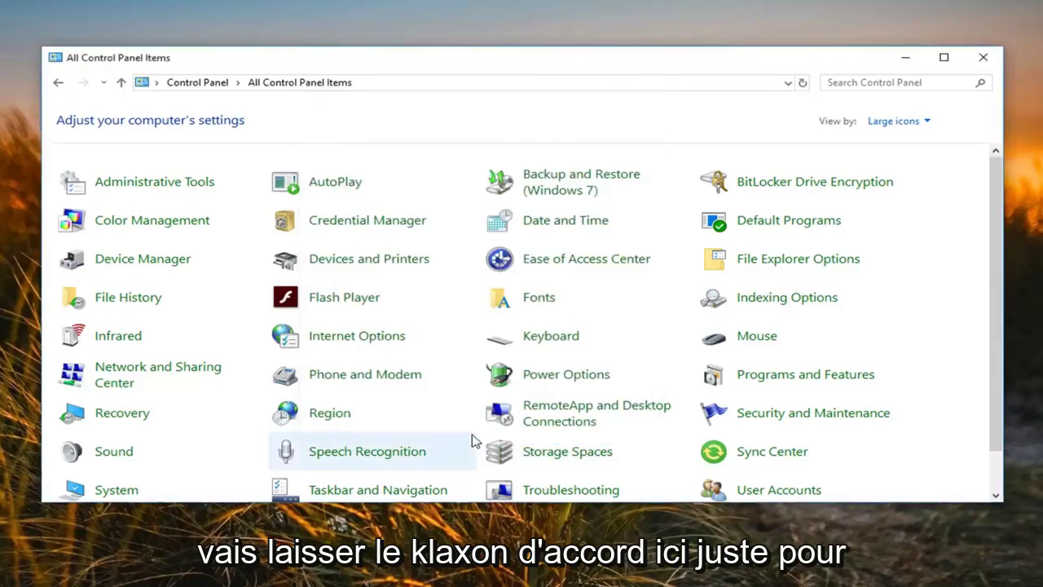
{"action": "left_click", "coordinate": [984, 57]}
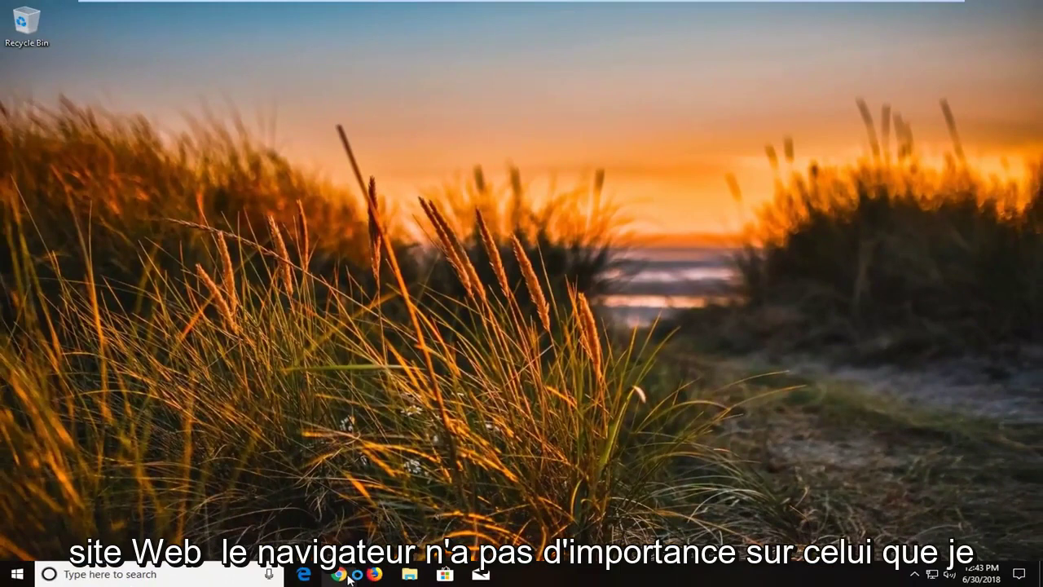
Step: Switch to Google Chrome and go to google.com
{"action": "left_click", "coordinate": [346, 573]}
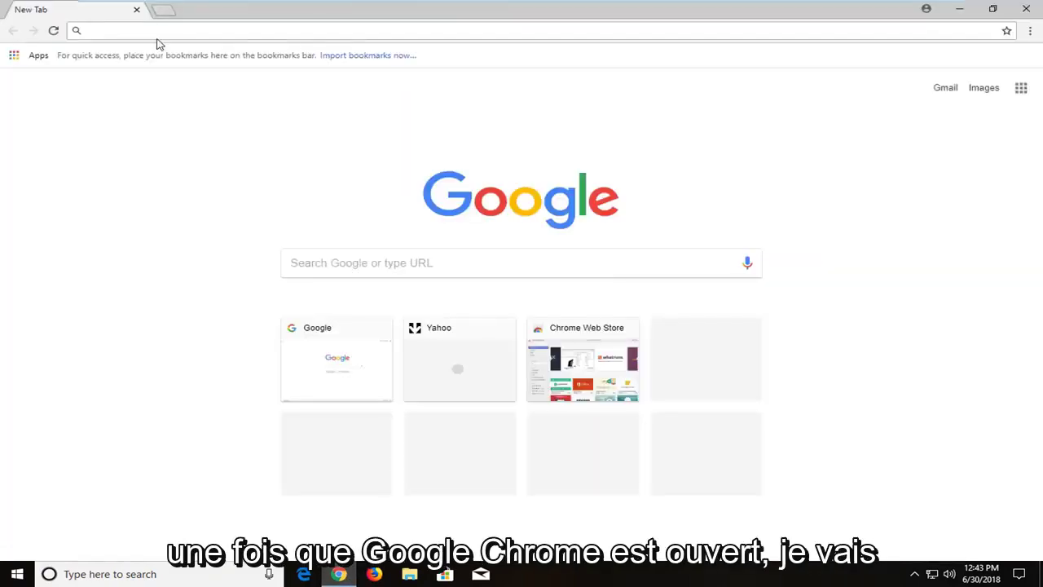
{"action": "type", "text": "google.com."}
{"action": "key", "text": "Return"}
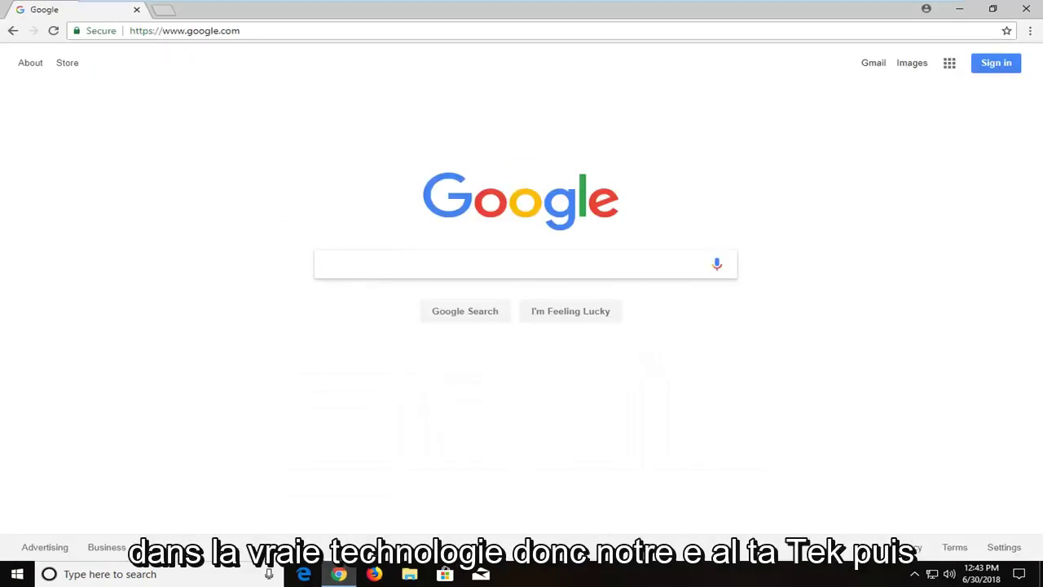
Step: Search Google for "realtek high definition audio codec"
{"action": "type", "text": "ea"}
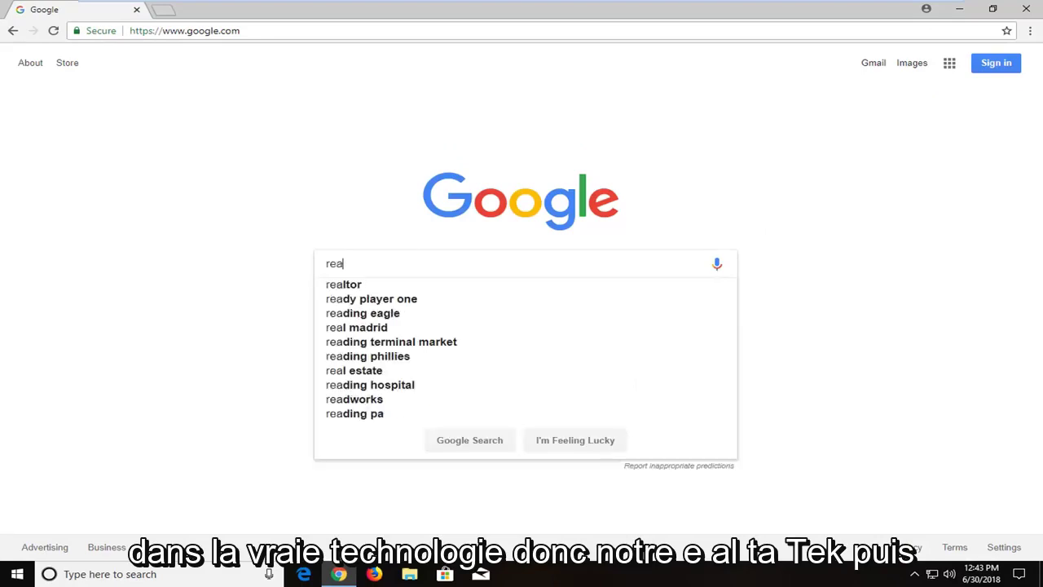
{"action": "type", "text": "lte"}
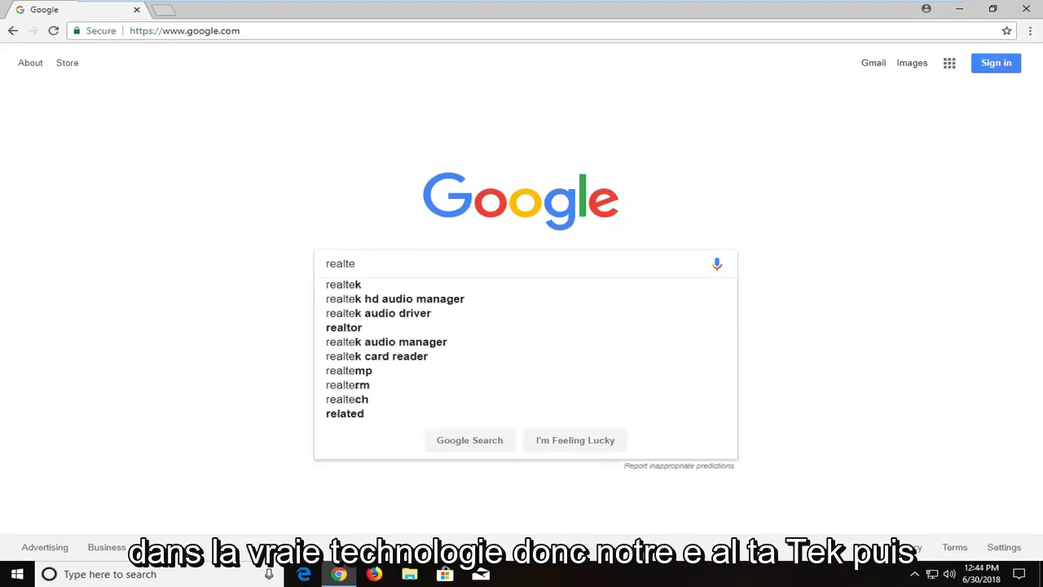
{"action": "key", "text": "BackSpace"}
{"action": "type", "text": "ek hi"}
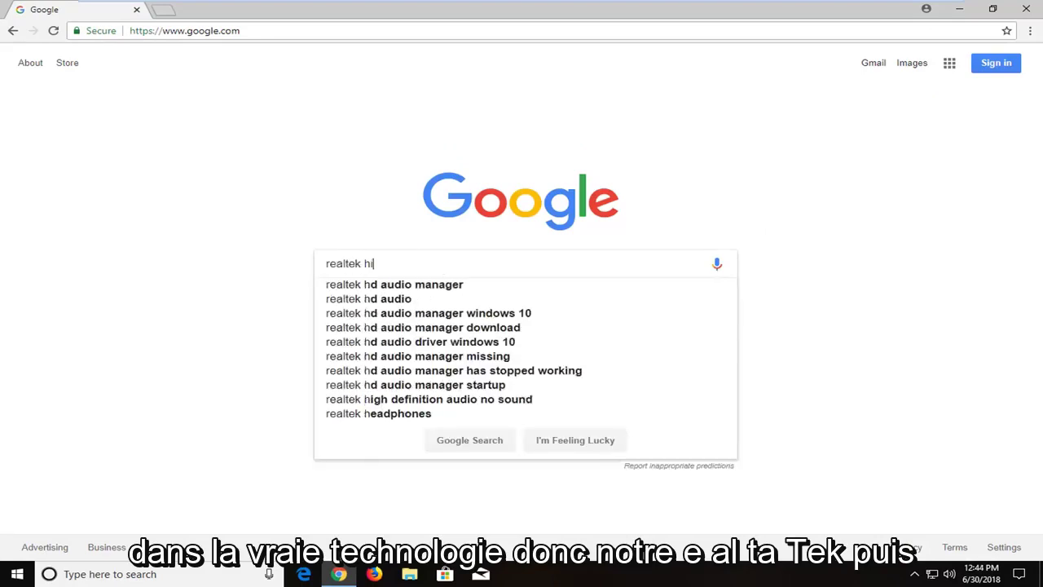
{"action": "type", "text": "gh definition a"}
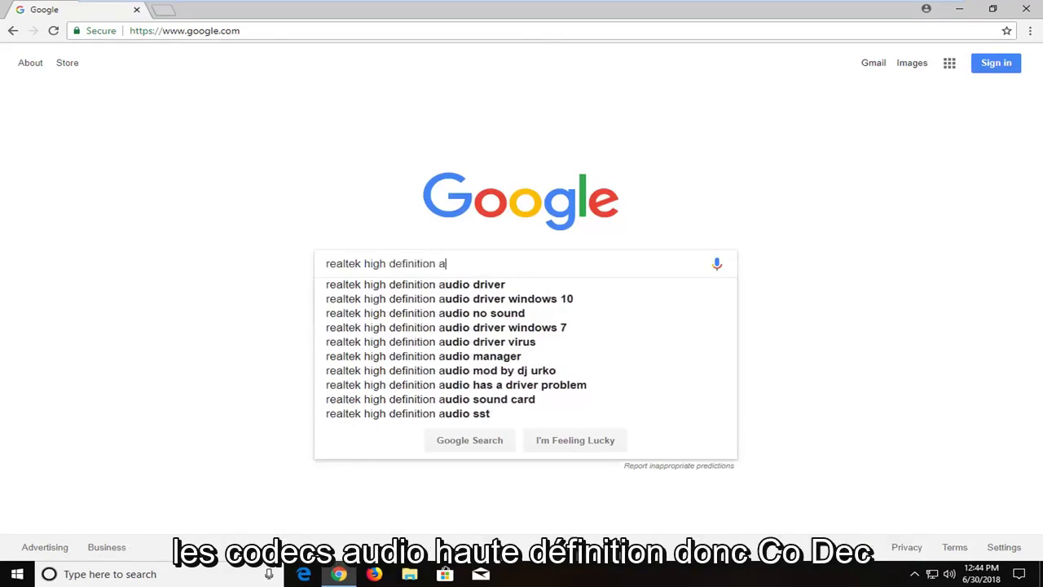
{"action": "type", "text": "udio cod"}
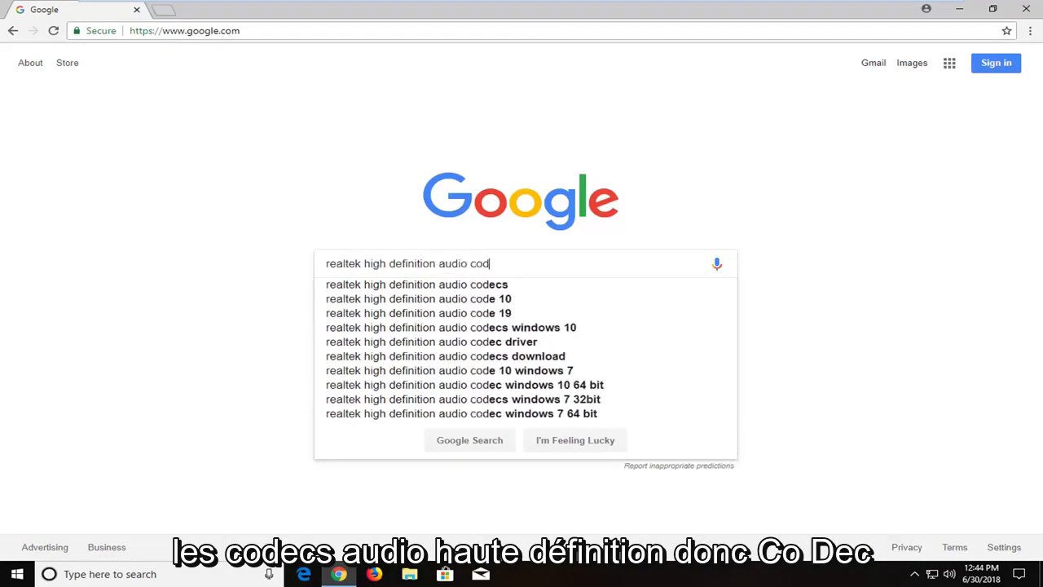
{"action": "type", "text": "ec"}
{"action": "key", "text": "Return"}
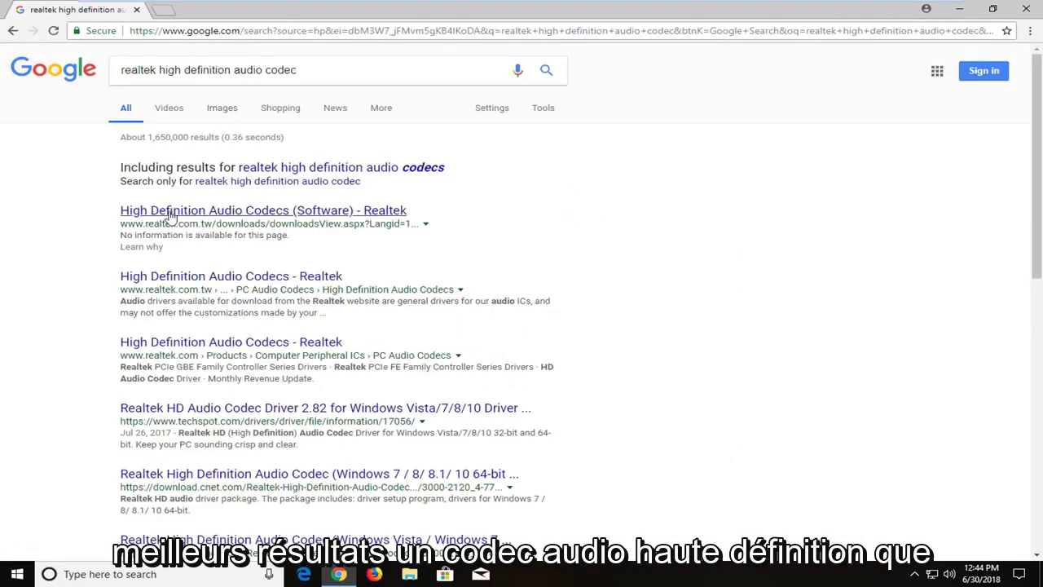
Step: Open the "High Definition Audio Codecs (Software) - Realtek" result, accept the download terms, and continue to the driver list
{"action": "left_click", "coordinate": [249, 216]}
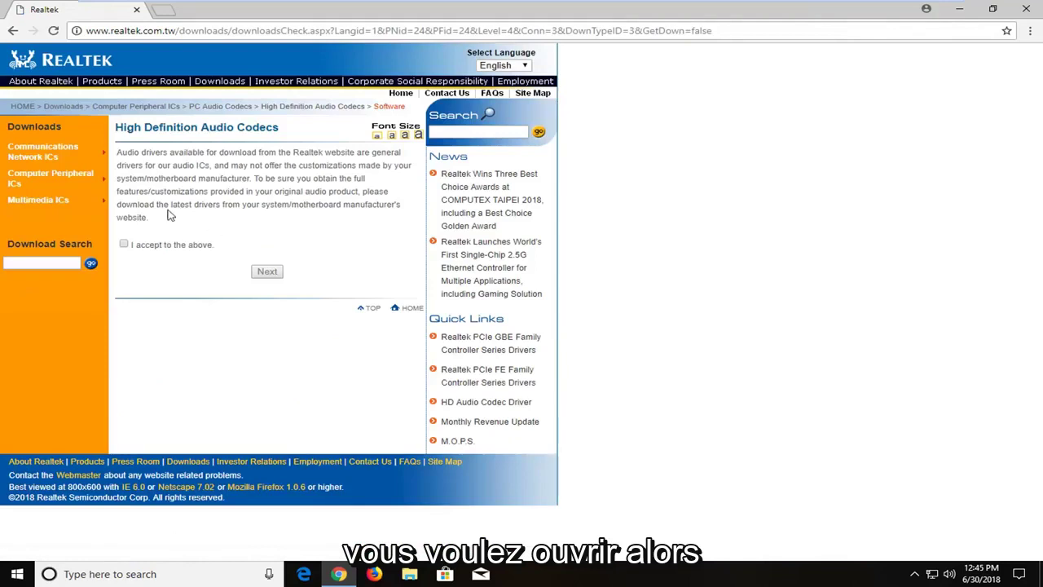
{"action": "left_click", "coordinate": [123, 245]}
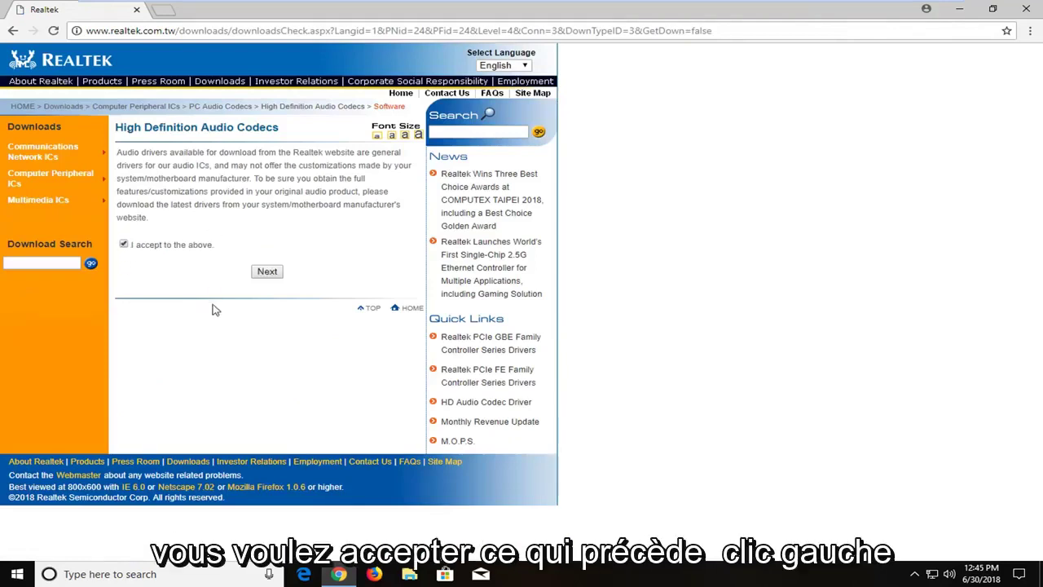
{"action": "left_click", "coordinate": [265, 273]}
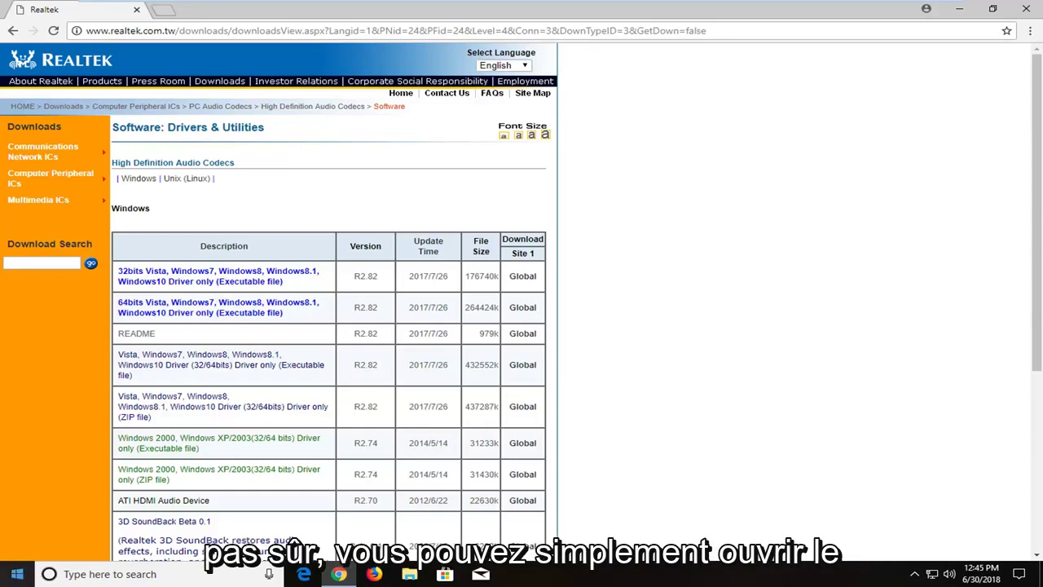
Step: Search Windows for "system", check the system type on the System page, and close it
{"action": "left_click", "coordinate": [16, 573]}
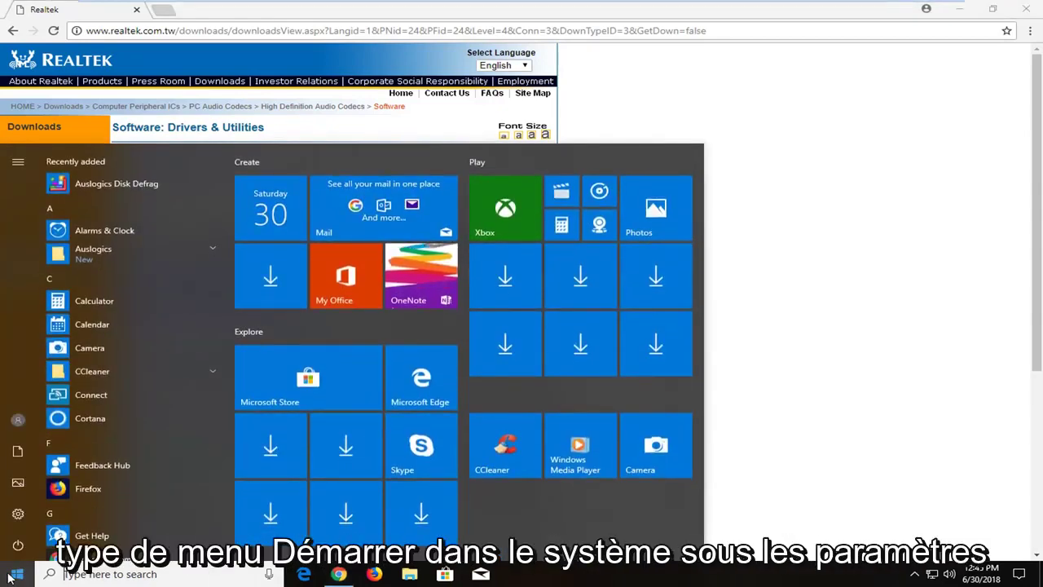
{"action": "type", "text": "system"}
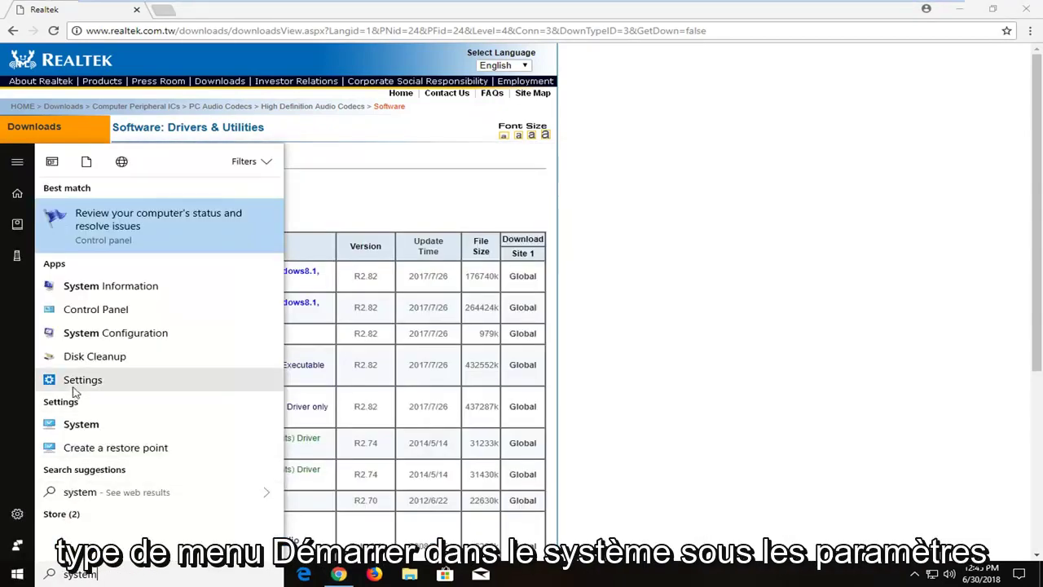
{"action": "left_click", "coordinate": [116, 430]}
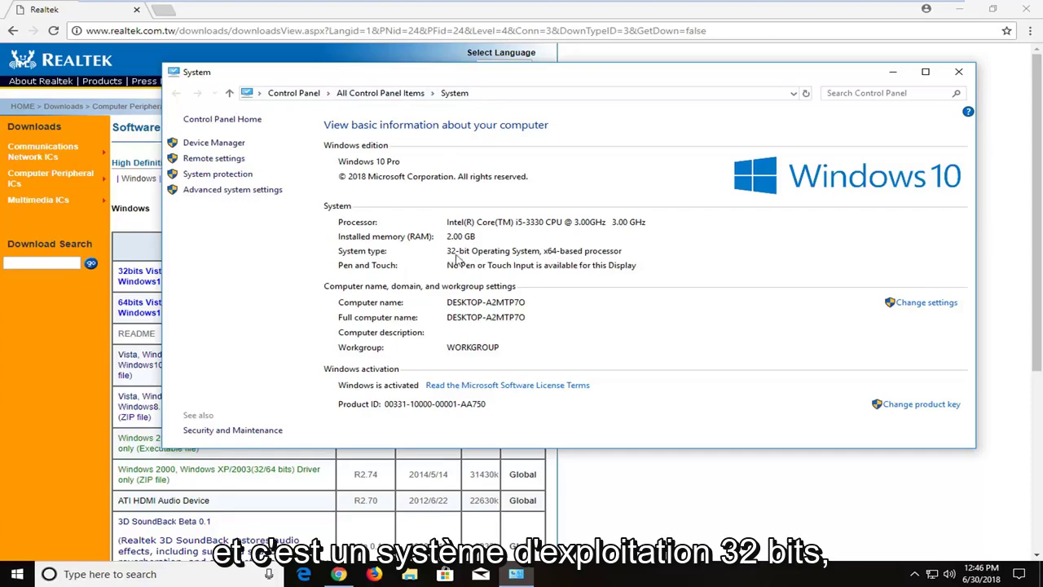
{"action": "left_click", "coordinate": [958, 71]}
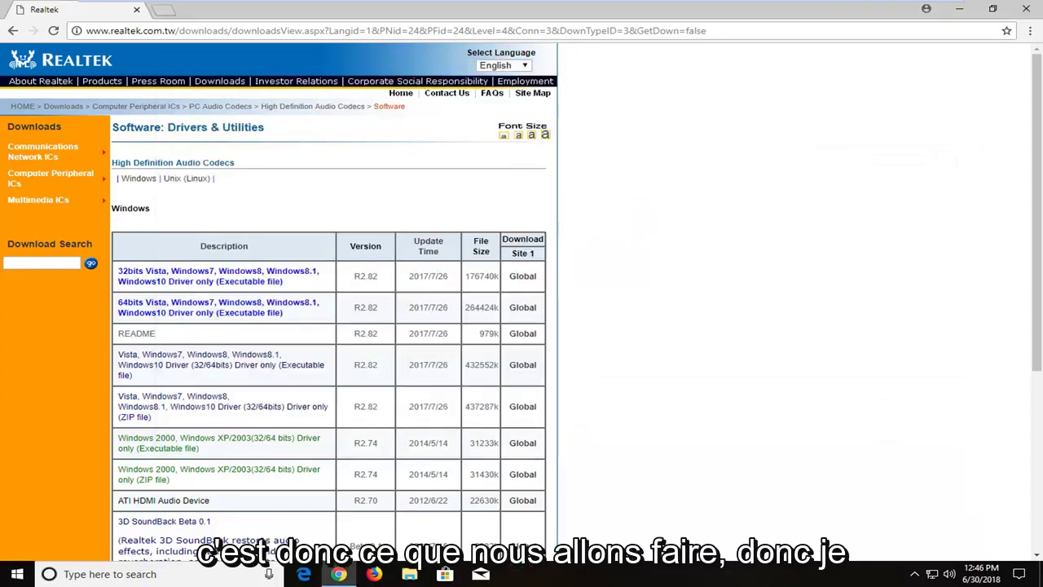
Step: Download the 32-bit Windows 10 driver executable (R2.82) from the Global site, allowing its blocked pop-up link to open and closing the blank redirect window
{"action": "left_click", "coordinate": [522, 279]}
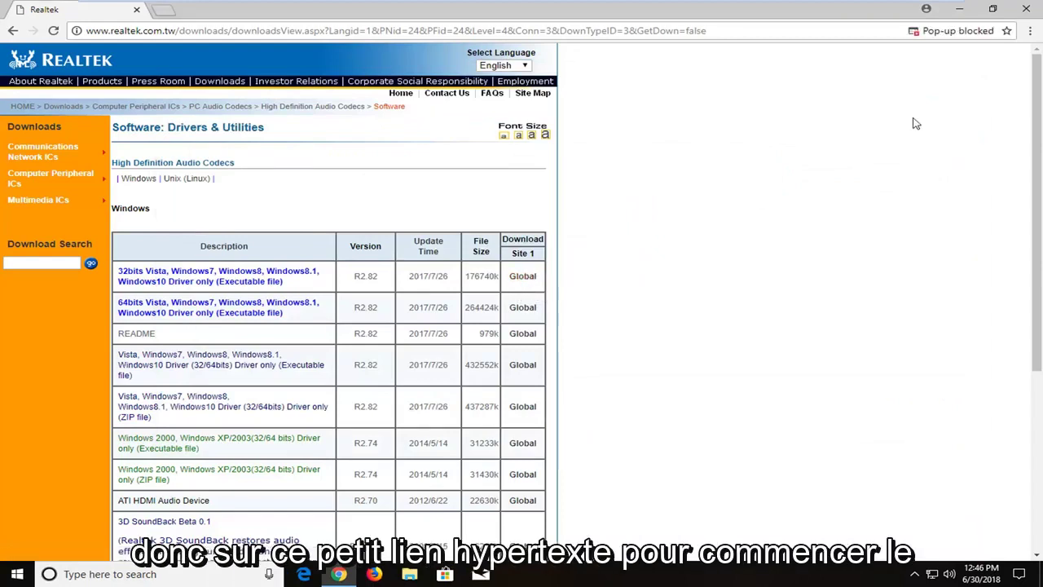
{"action": "left_click", "coordinate": [951, 30]}
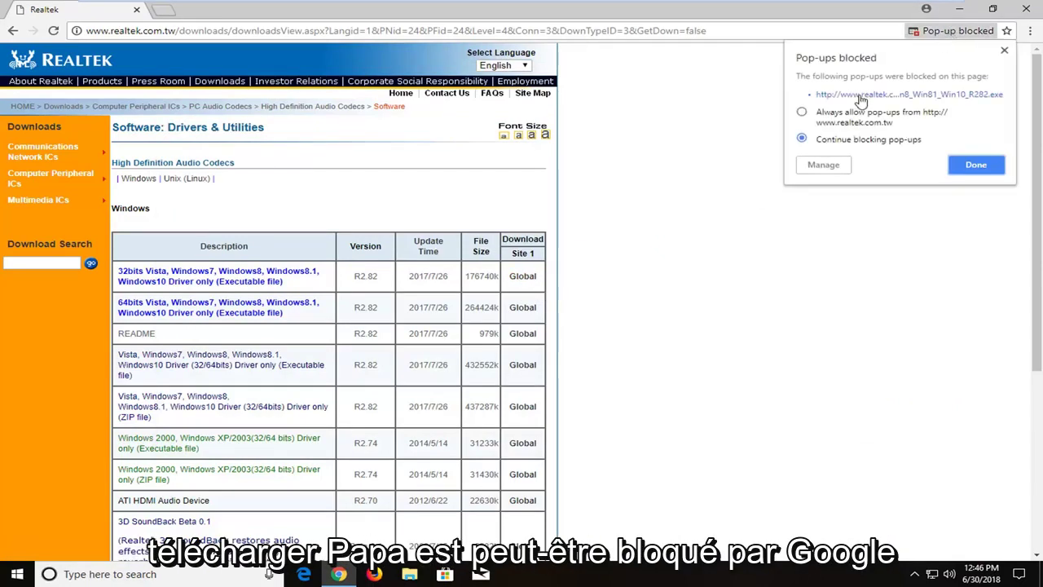
{"action": "left_click", "coordinate": [861, 96]}
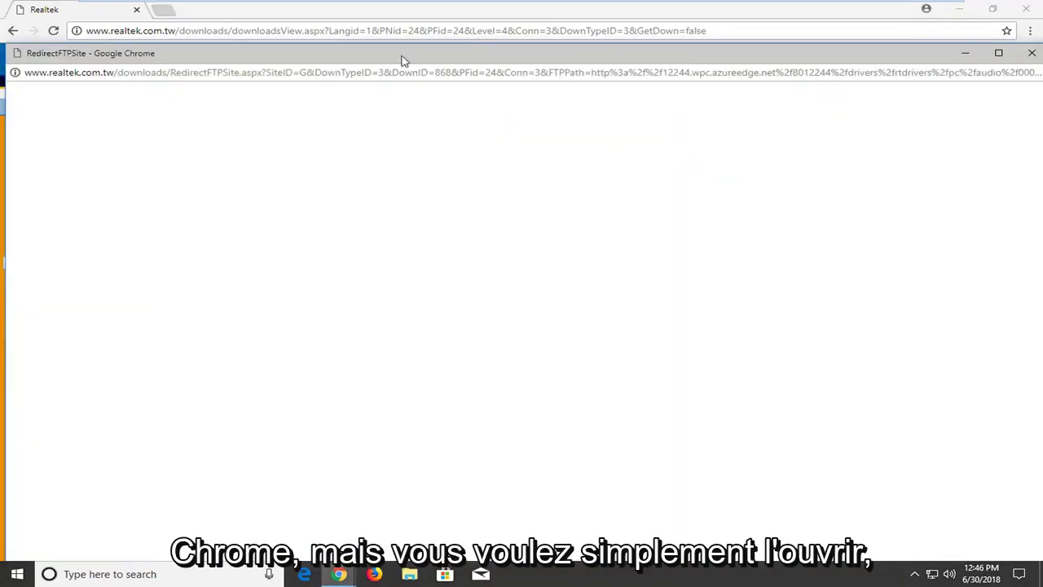
{"action": "left_click_drag", "start_coordinate": [399, 61], "coordinate": [396, 24]}
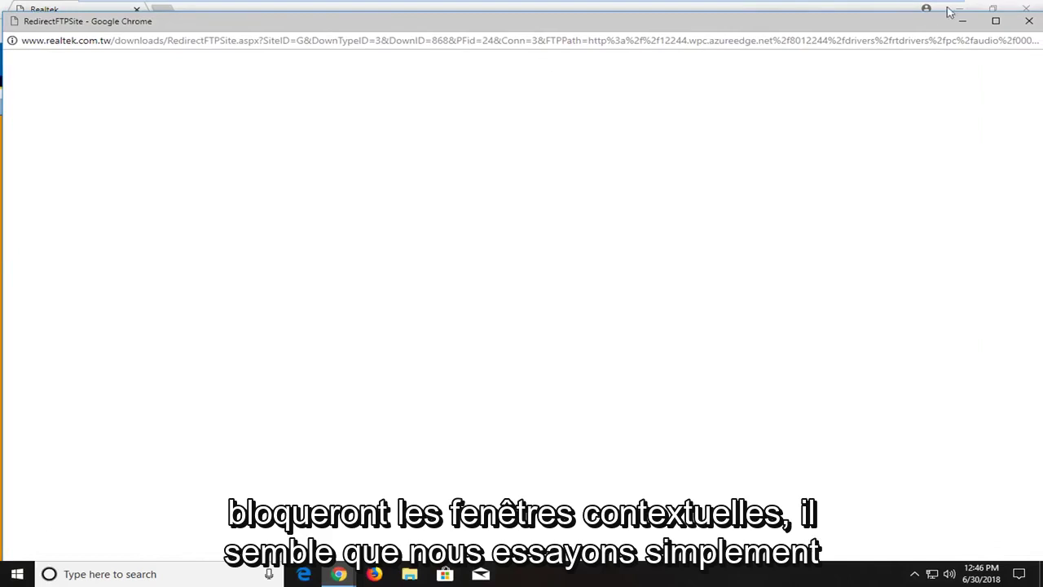
{"action": "left_click", "coordinate": [1028, 21]}
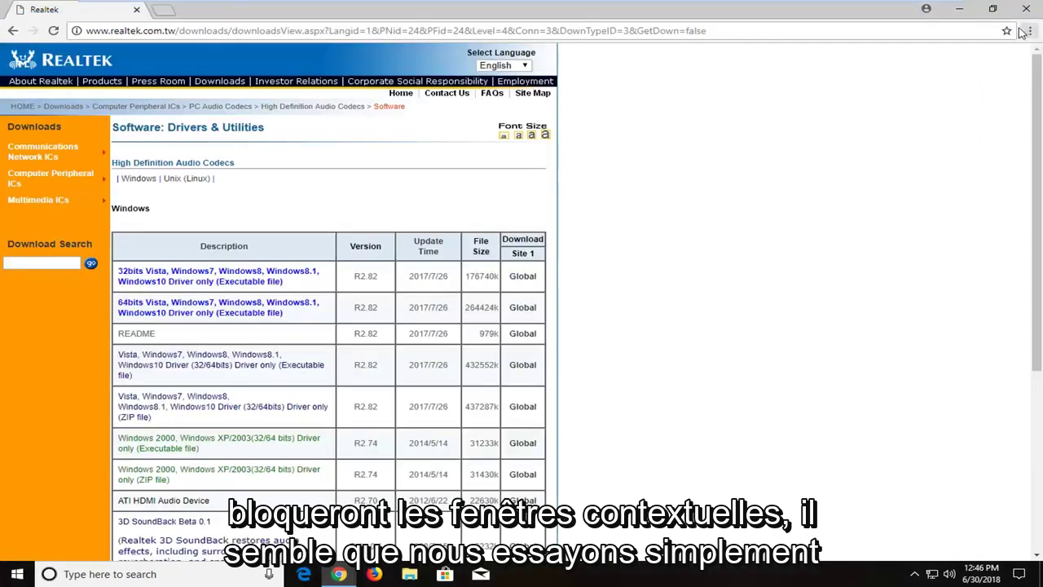
{"action": "left_click", "coordinate": [524, 280]}
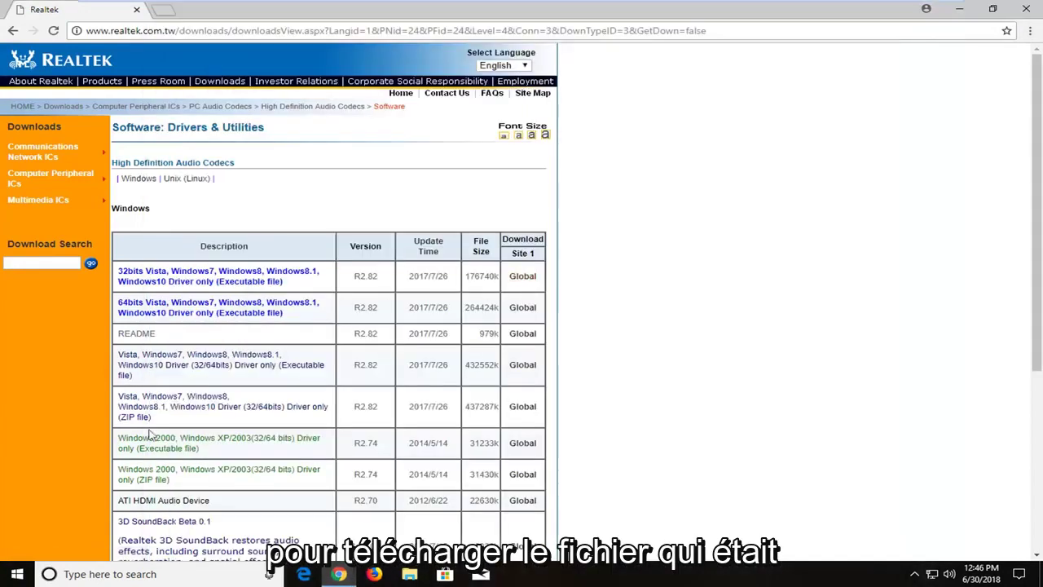
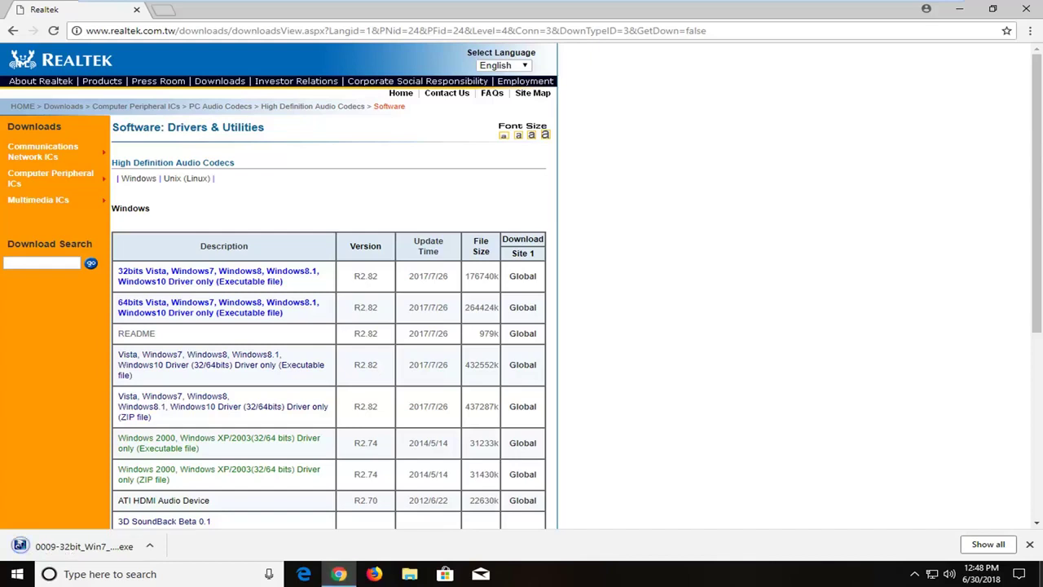
Step: Run the downloaded 32-bit Realtek driver installer with permission to make changes, and complete the setup with the option to restart the computer now
{"action": "left_click", "coordinate": [57, 547]}
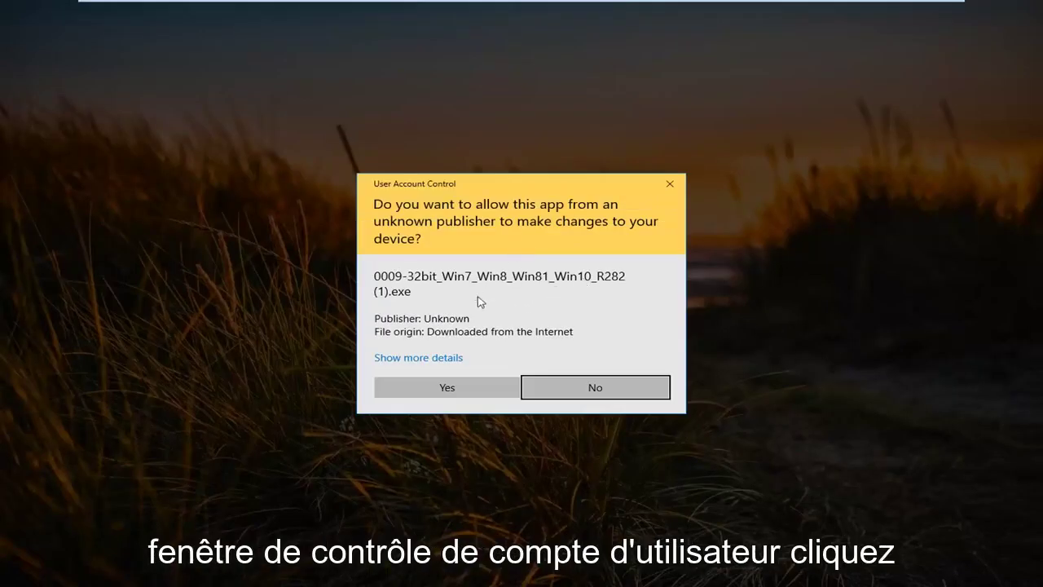
{"action": "left_click", "coordinate": [451, 387]}
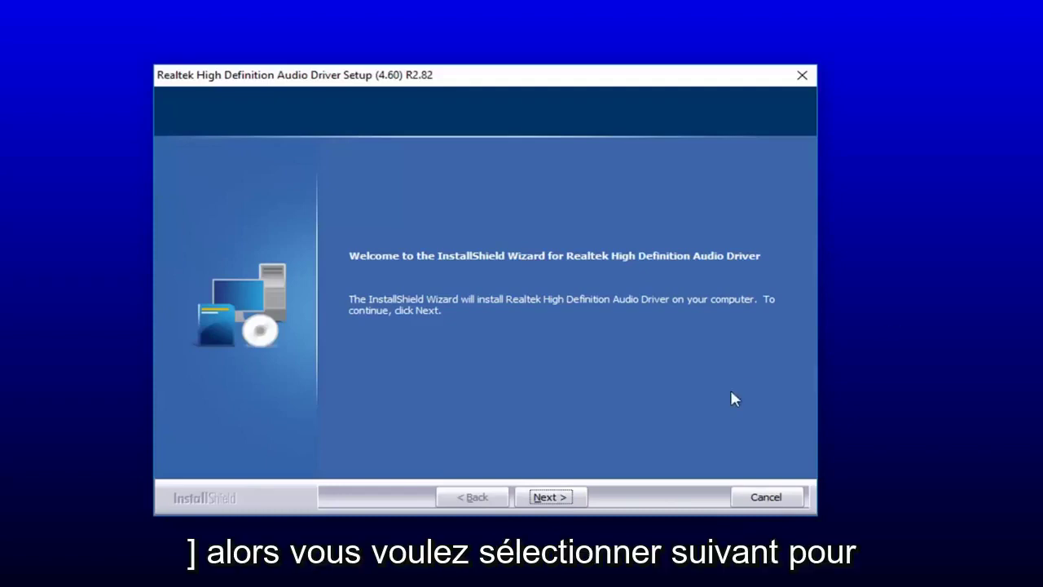
{"action": "left_click", "coordinate": [551, 497]}
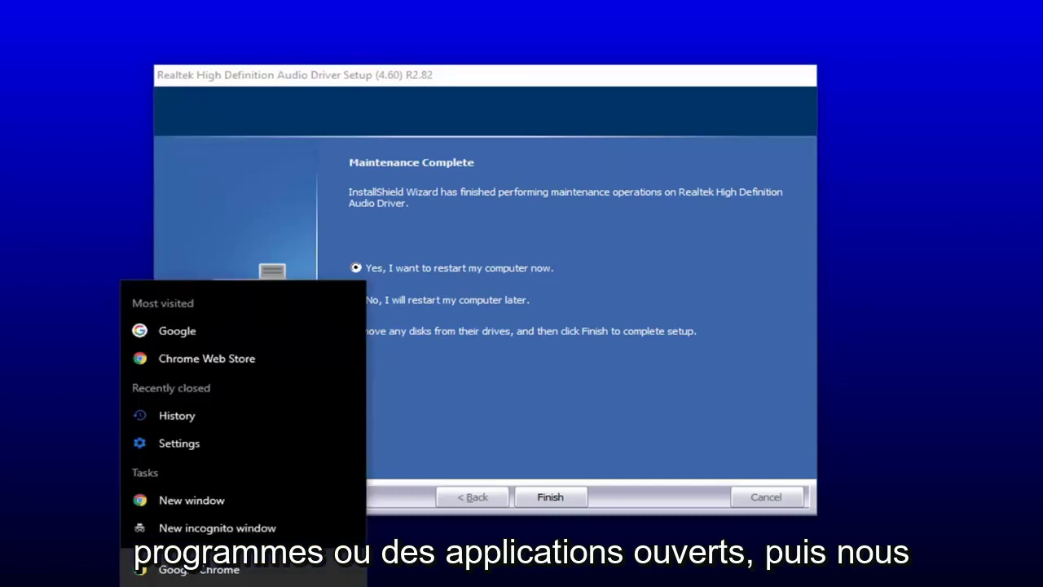
{"action": "left_click", "coordinate": [551, 496]}
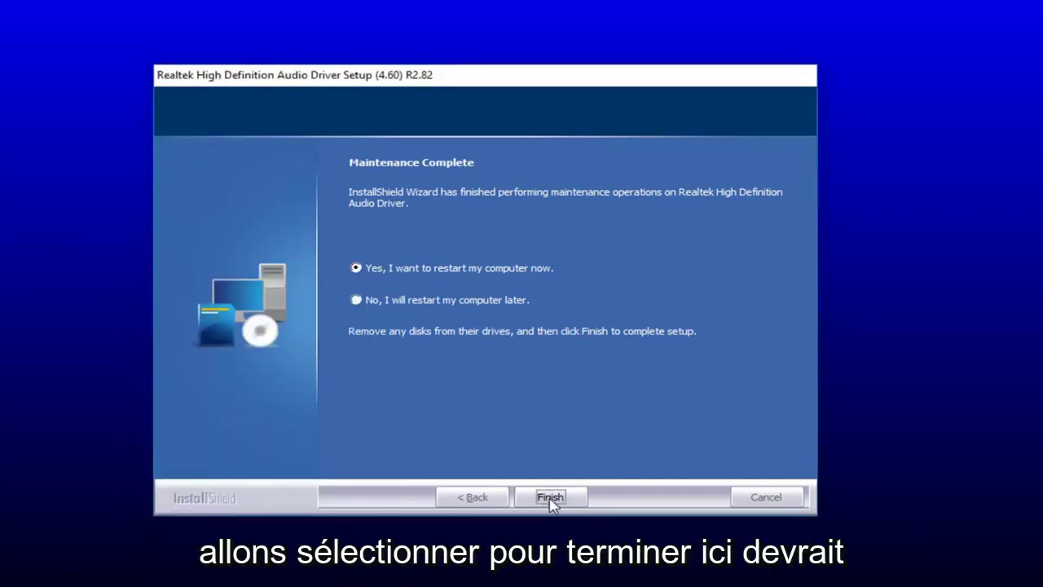